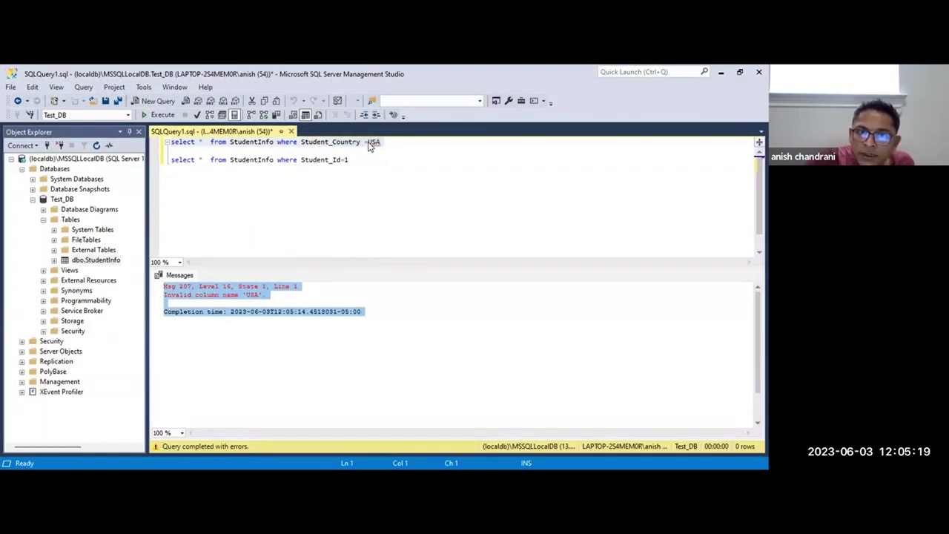
Quote USA as 'USA' in the first query and run both StudentInfo queries.
{"action": "left_click", "coordinate": [369, 141]}
{"action": "type", "text": "'USA"}
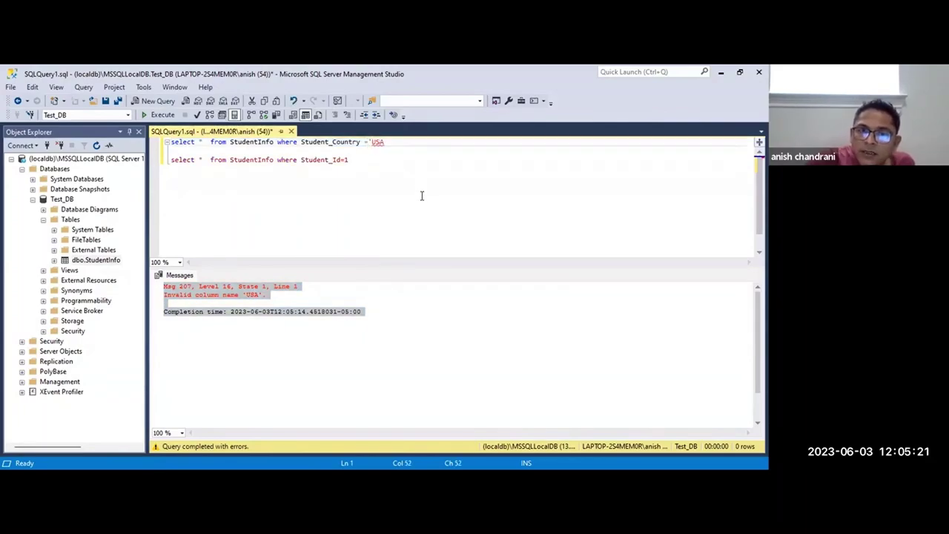
{"action": "type", "text": "'"}
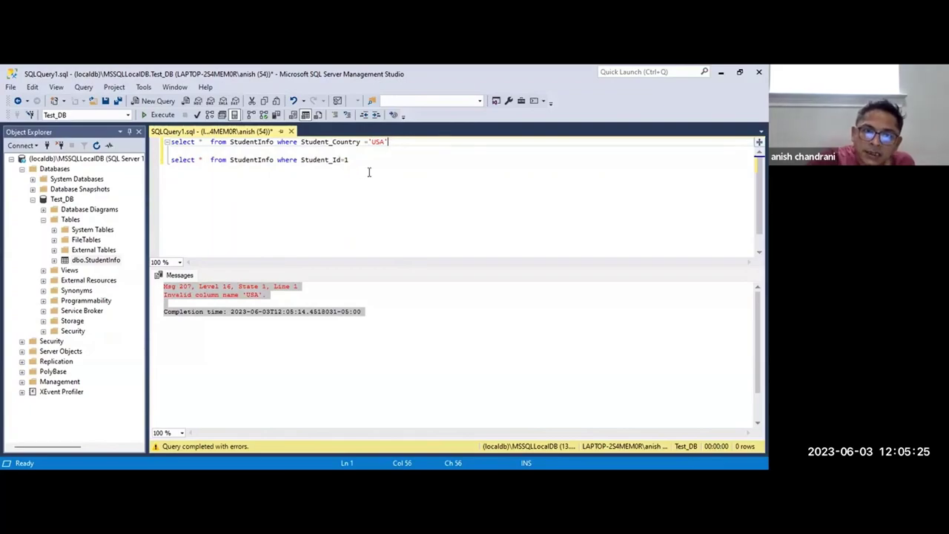
{"action": "left_click_drag", "start_coordinate": [363, 161], "coordinate": [171, 141]}
{"action": "left_click", "coordinate": [158, 114]}
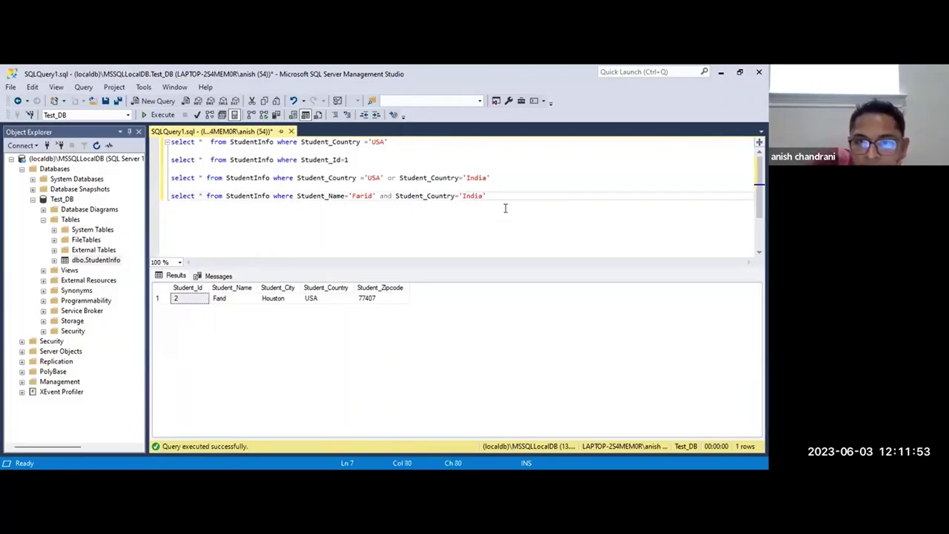
Run the Farid-and-India AND query, which returns no rows, then highlight Student_Name='Farid'.
{"action": "left_click_drag", "start_coordinate": [486, 195], "coordinate": [171, 197]}
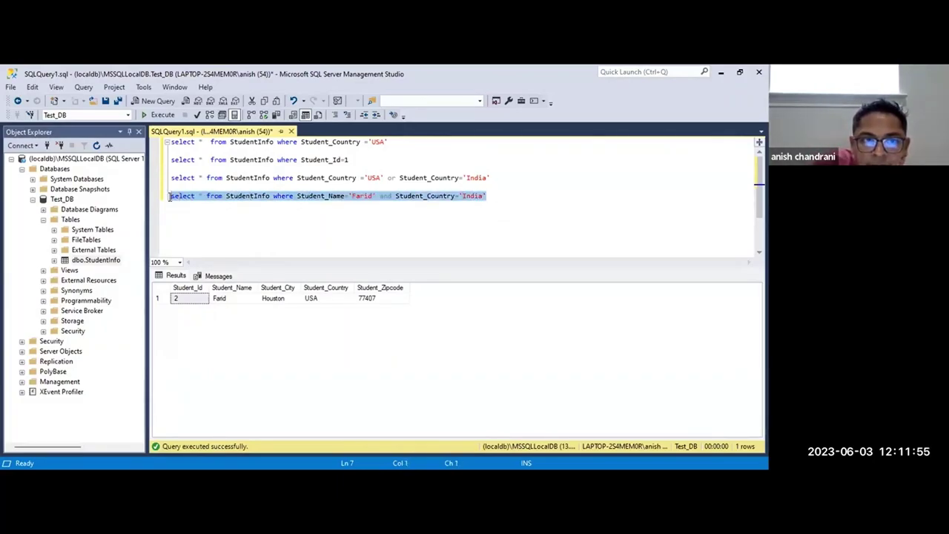
{"action": "left_click", "coordinate": [161, 117]}
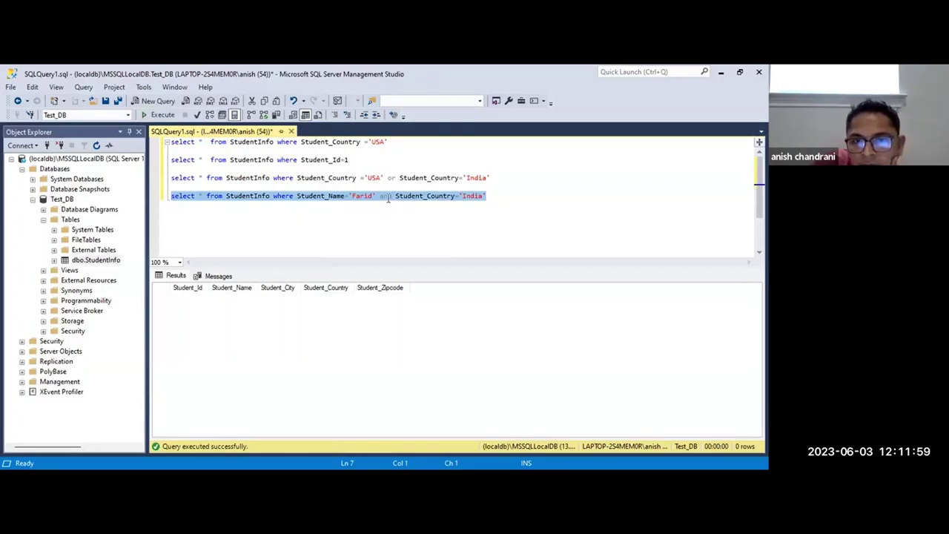
{"action": "key", "text": "End"}
{"action": "left_click_drag", "start_coordinate": [295, 196], "coordinate": [375, 195]}
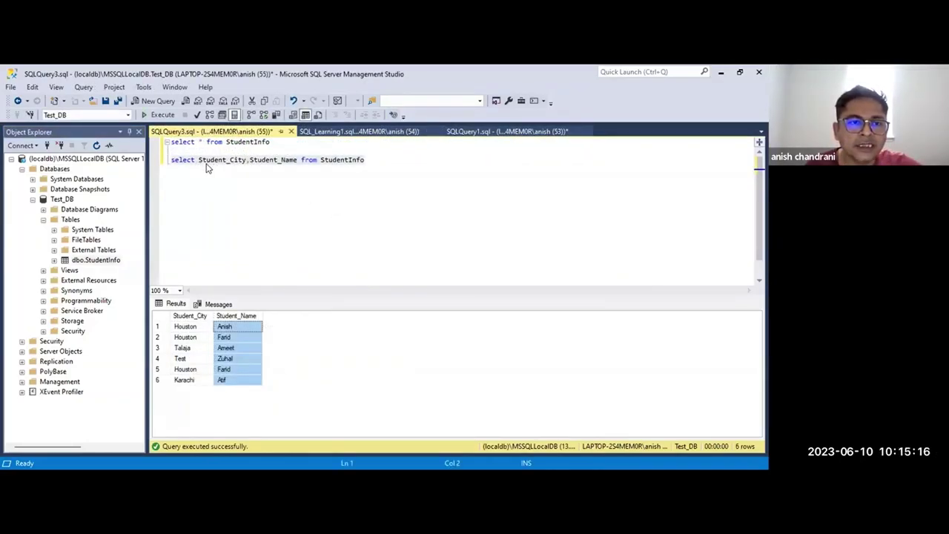
Run 'select * from StudentInfo' and highlight the Student_Name and Student_City result columns.
{"action": "double_click", "coordinate": [208, 160]}
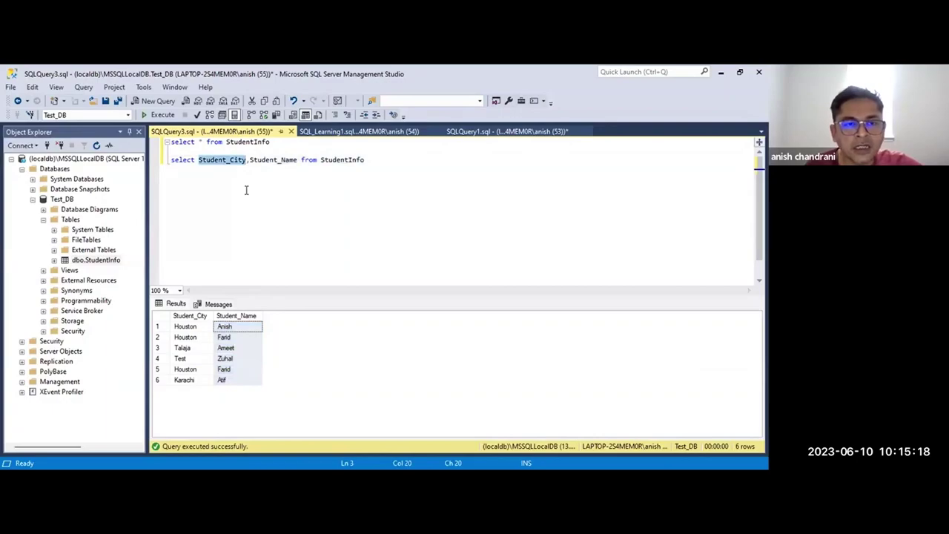
{"action": "double_click", "coordinate": [272, 160]}
{"action": "left_click_drag", "start_coordinate": [282, 144], "coordinate": [170, 141]}
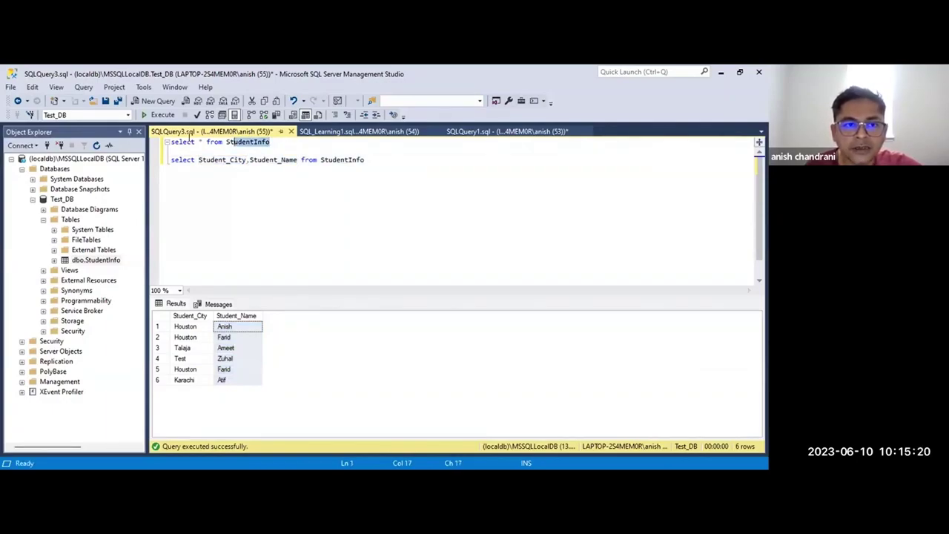
{"action": "left_click", "coordinate": [159, 114]}
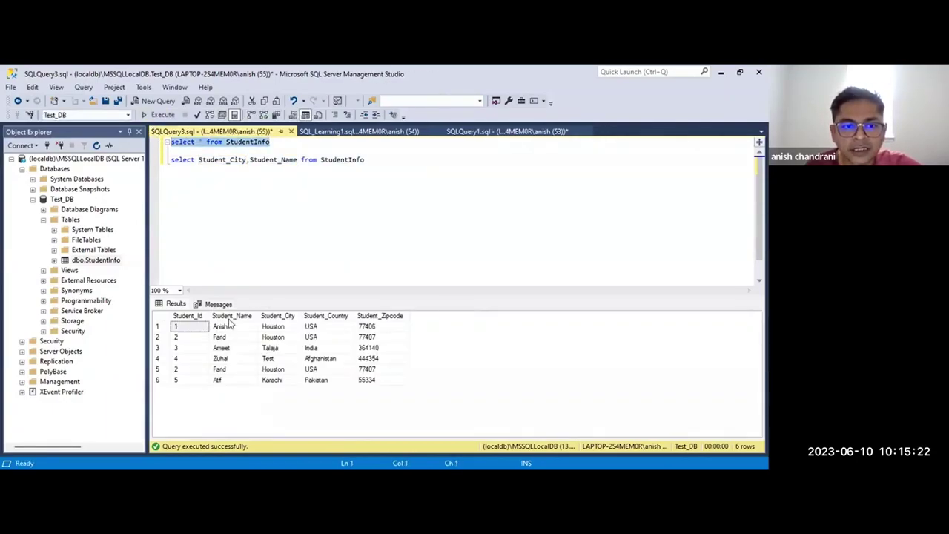
{"action": "left_click_drag", "start_coordinate": [219, 326], "coordinate": [219, 380]}
{"action": "left_click_drag", "start_coordinate": [273, 326], "coordinate": [273, 379]}
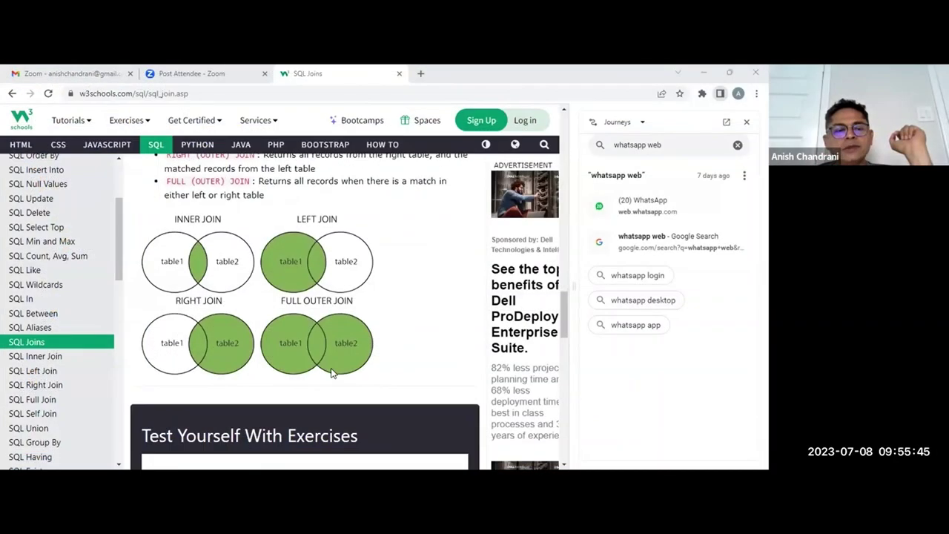
{"action": "scroll", "coordinate": [331, 373], "scroll_direction": "down", "scroll_amount": 3}
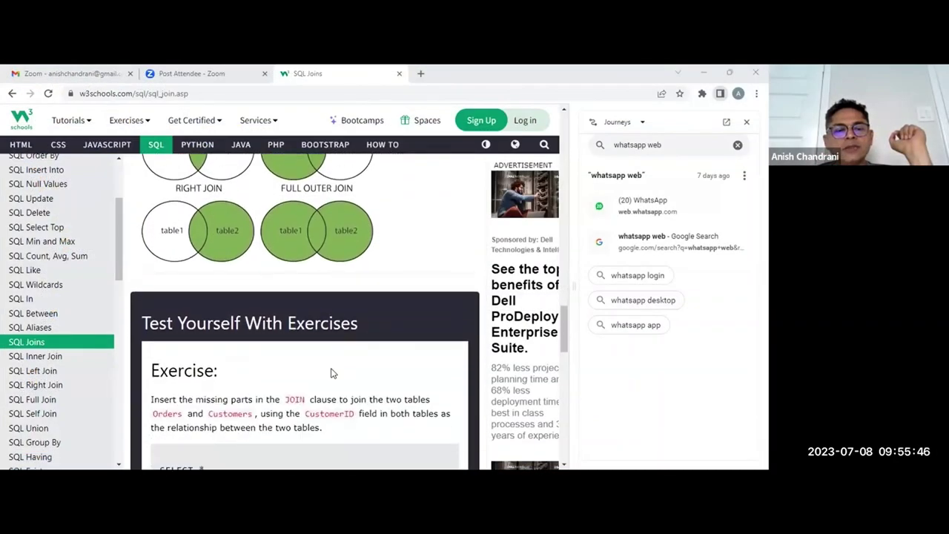
{"action": "scroll", "coordinate": [331, 372], "scroll_direction": "up", "scroll_amount": 1}
{"action": "scroll", "coordinate": [331, 373], "scroll_direction": "down", "scroll_amount": 1}
{"action": "scroll", "coordinate": [332, 373], "scroll_direction": "up", "scroll_amount": 1}
{"action": "scroll", "coordinate": [331, 373], "scroll_direction": "up", "scroll_amount": 3}
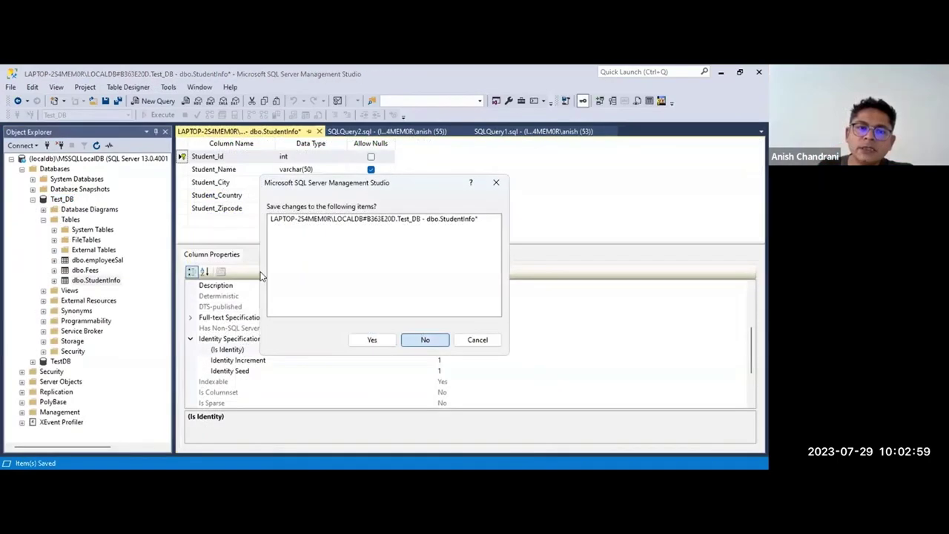
Dismiss the designer's save prompt and select the two duplicate Farid rows in the results.
{"action": "key", "text": "Return"}
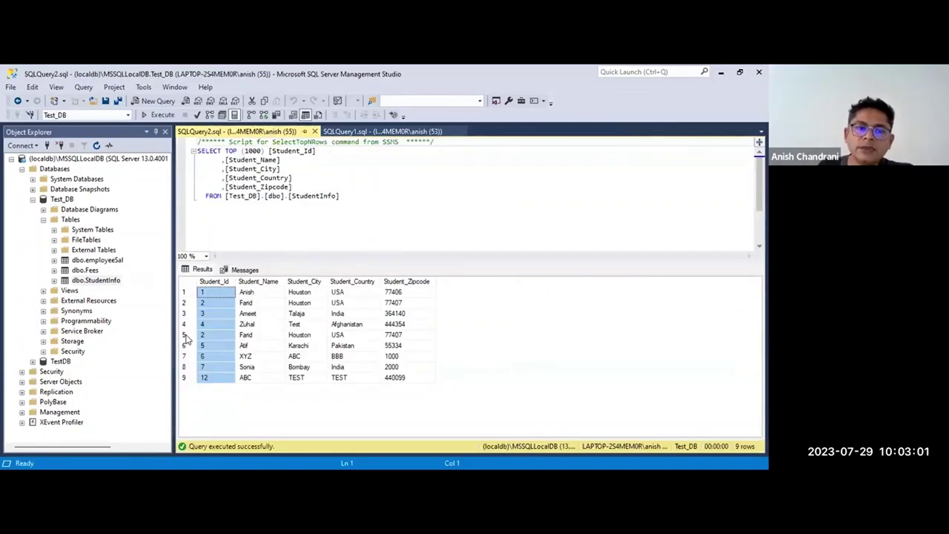
{"action": "left_click", "coordinate": [185, 302]}
{"action": "left_click", "coordinate": [182, 337]}
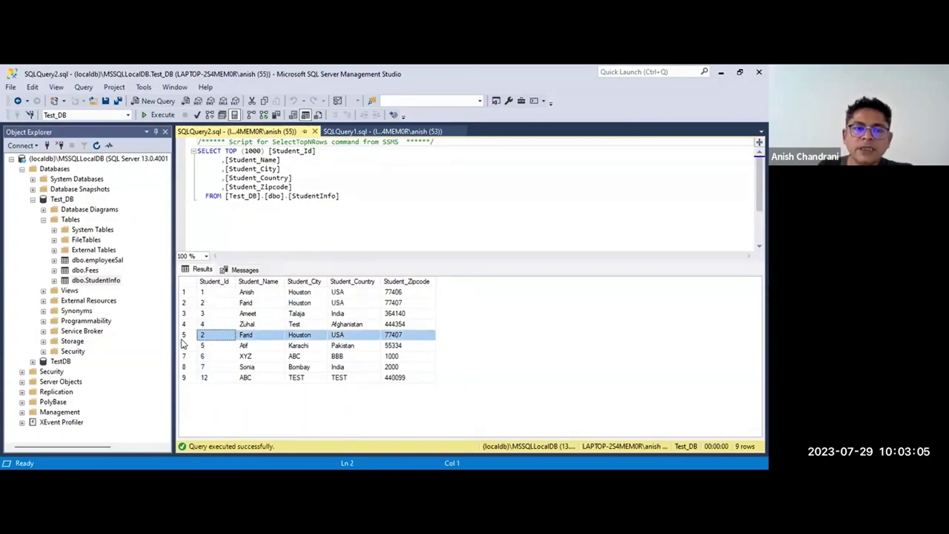
{"action": "left_click", "coordinate": [387, 203]}
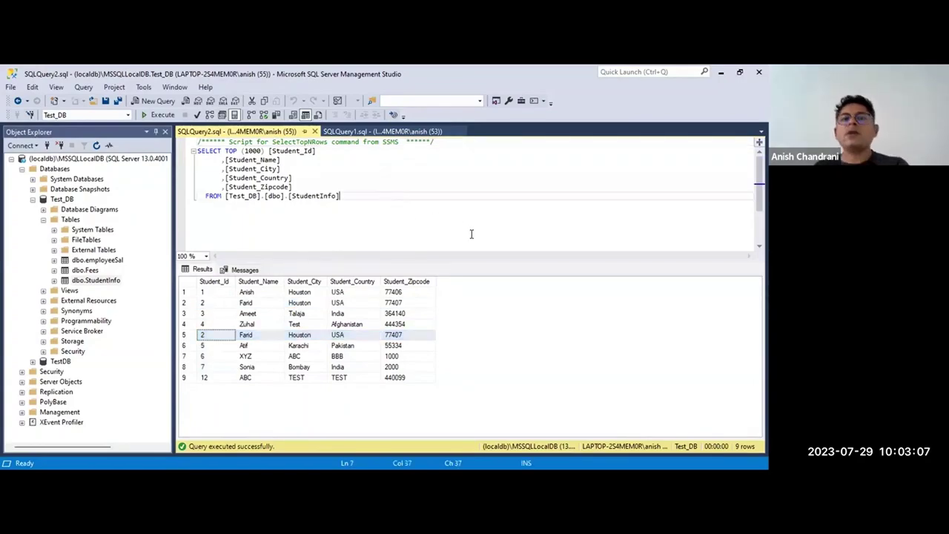